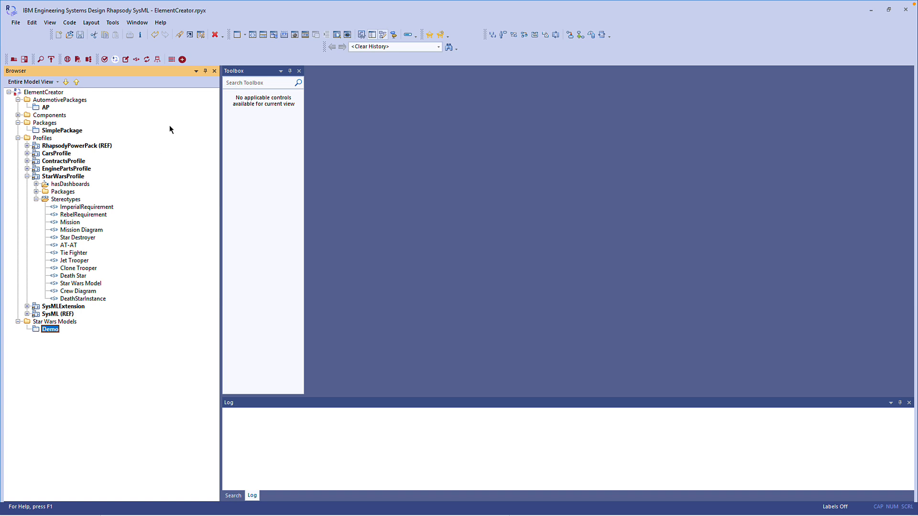
- Open the Model Element Dashboard for the Demo package and create a Mission Diagram from its Diagrams list
{"action": "left_click", "coordinate": [185, 61]}
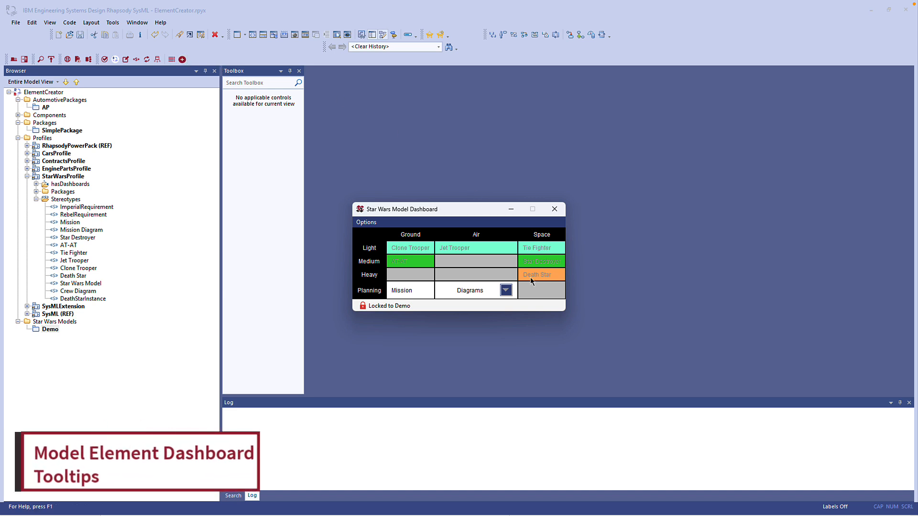
{"action": "mouse_move", "coordinate": [531, 277]}
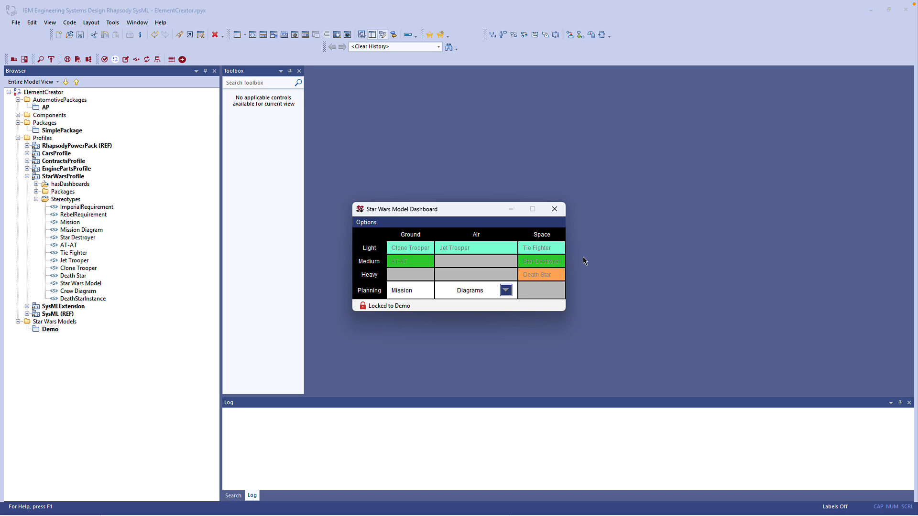
{"action": "left_click", "coordinate": [506, 290]}
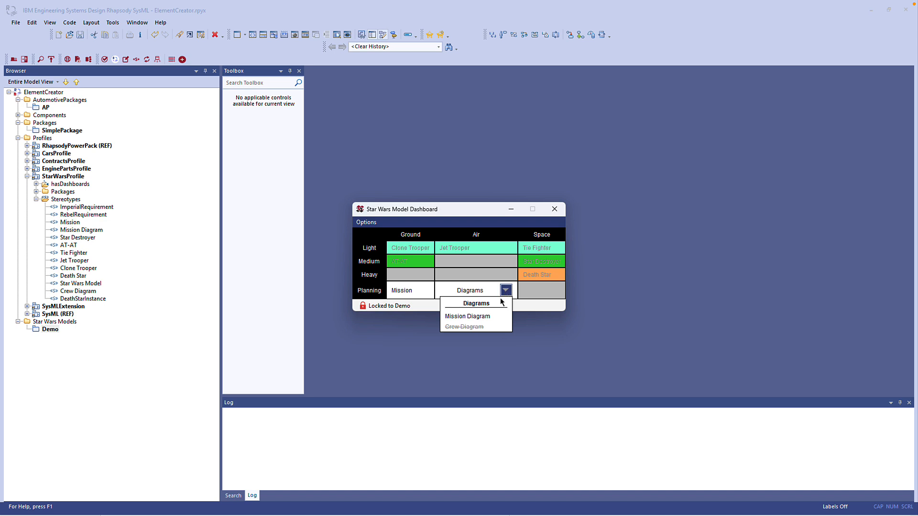
{"action": "left_click", "coordinate": [483, 317]}
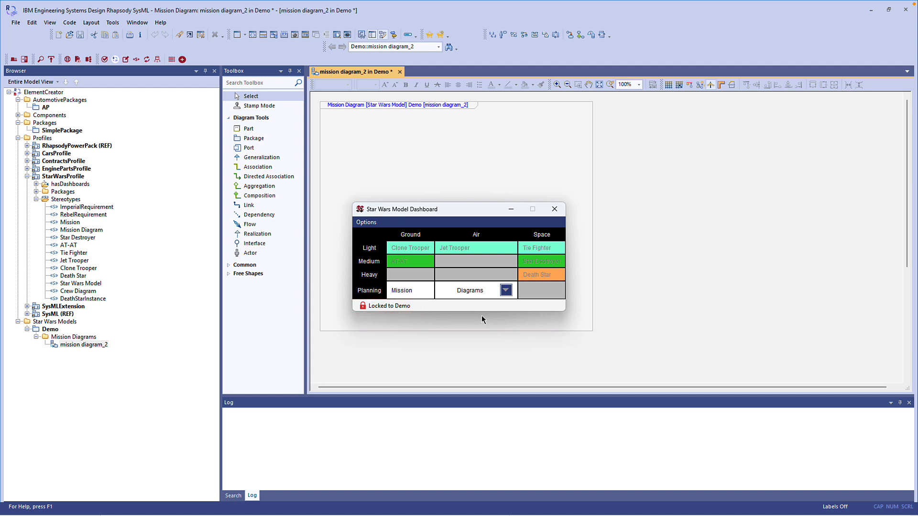
- Create two Mission elements in the Demo package from the dashboard
{"action": "left_click", "coordinate": [403, 292]}
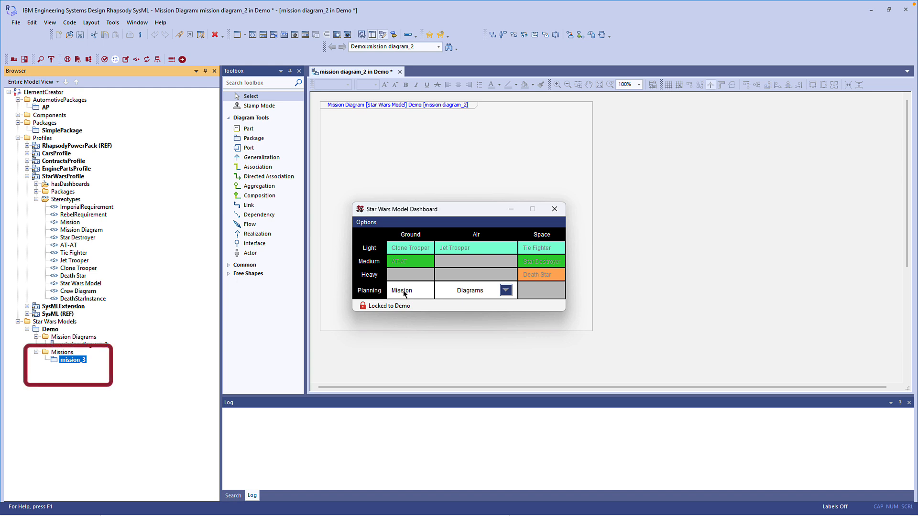
{"action": "left_click", "coordinate": [404, 293]}
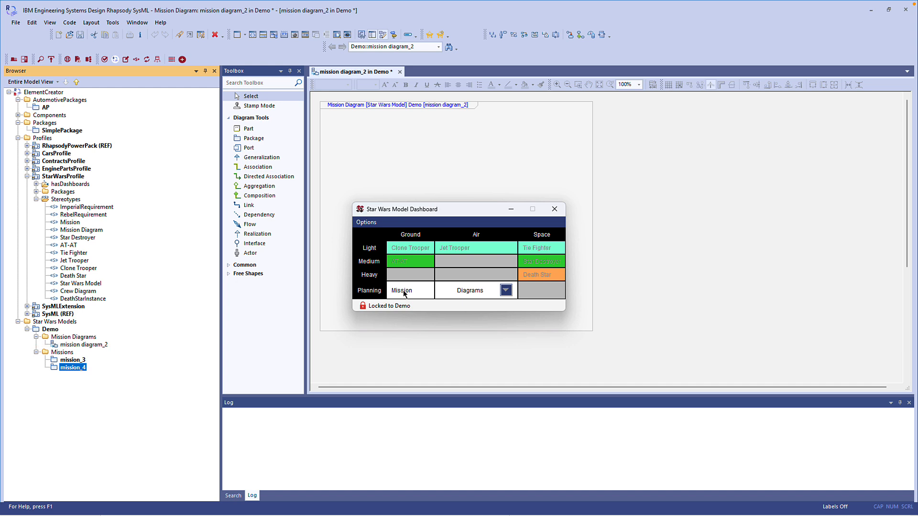
- Unlock the dashboard so it follows the browser selection, selecting mission_3 and then the Demo package
{"action": "left_click", "coordinate": [377, 306]}
{"action": "left_click", "coordinate": [73, 360]}
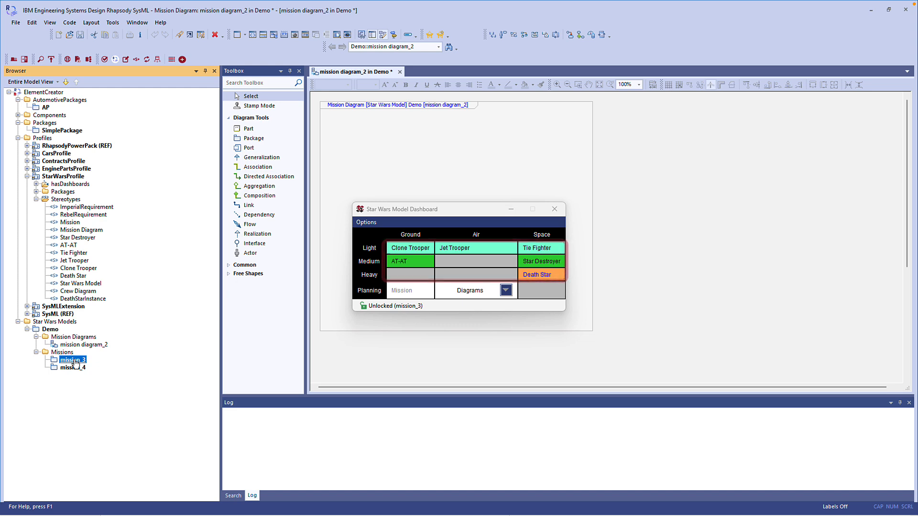
{"action": "left_click", "coordinate": [51, 329]}
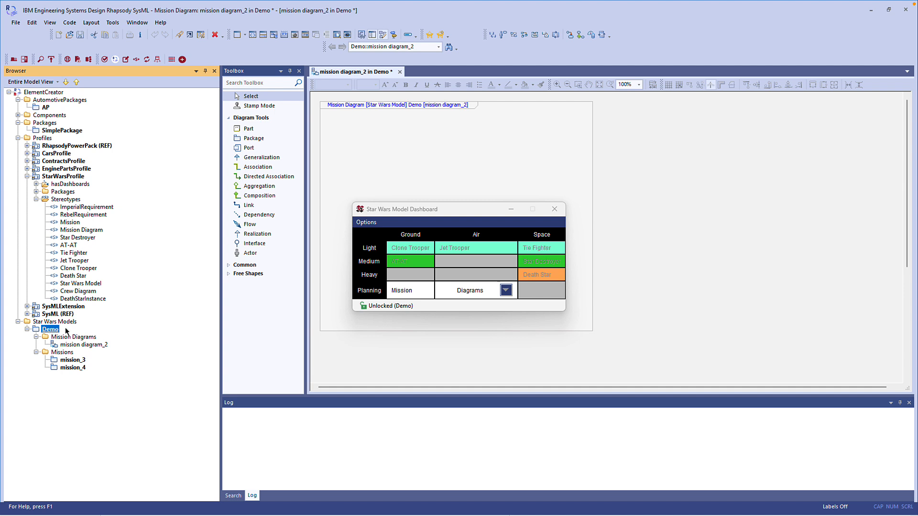
- Create a new Mission in Demo from the dashboard and add a Jet Trooper to it
{"action": "left_click", "coordinate": [412, 291]}
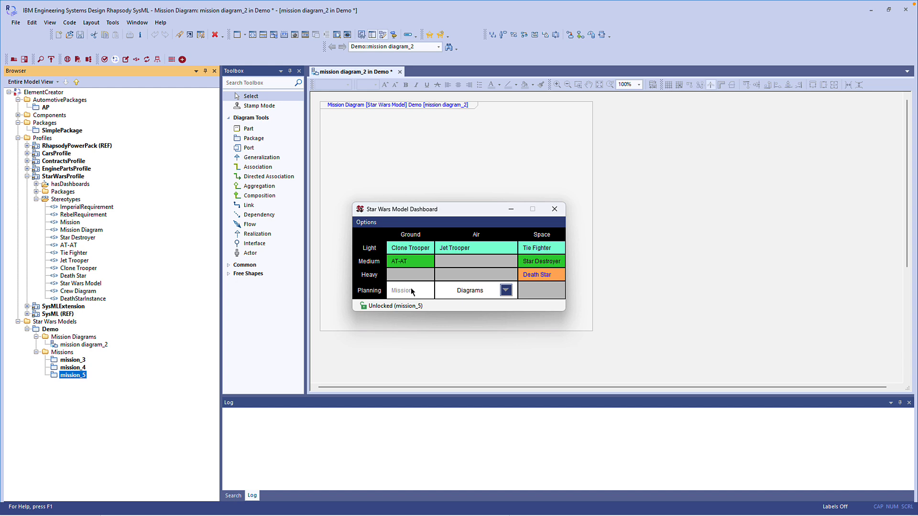
{"action": "left_click", "coordinate": [455, 248]}
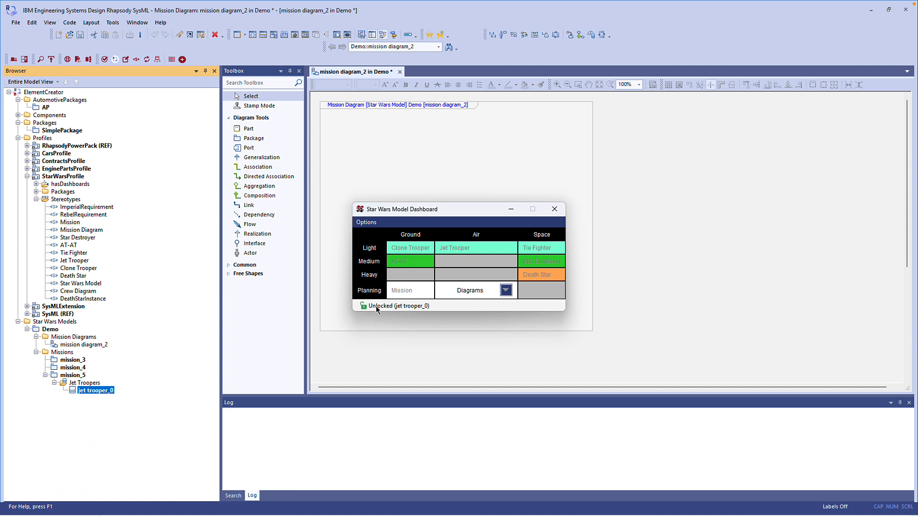
- Select mission_5 in the browser and switch the dashboard shown for it to Mission
{"action": "left_click", "coordinate": [72, 376]}
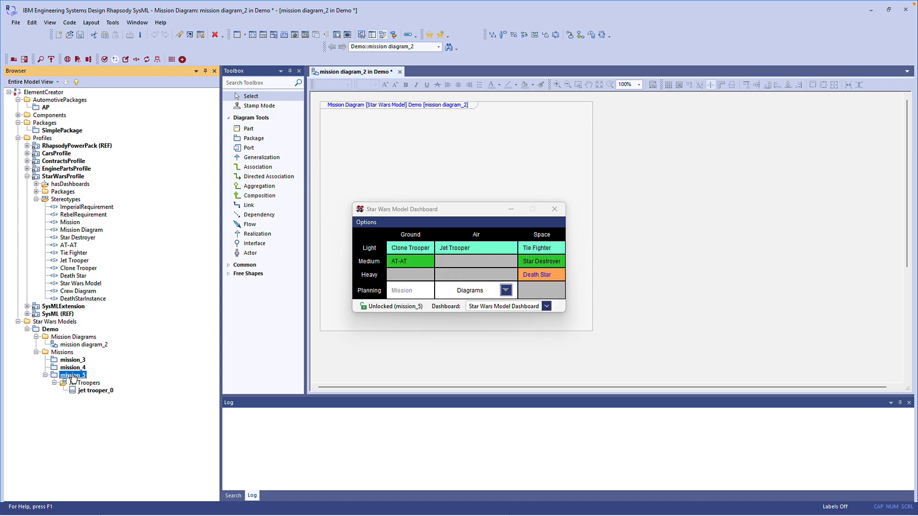
{"action": "left_click", "coordinate": [547, 307]}
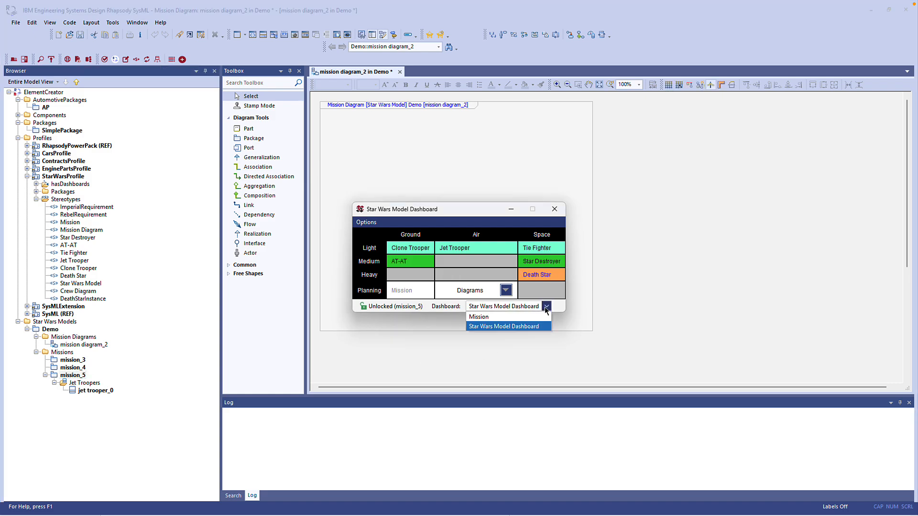
{"action": "left_click", "coordinate": [500, 318]}
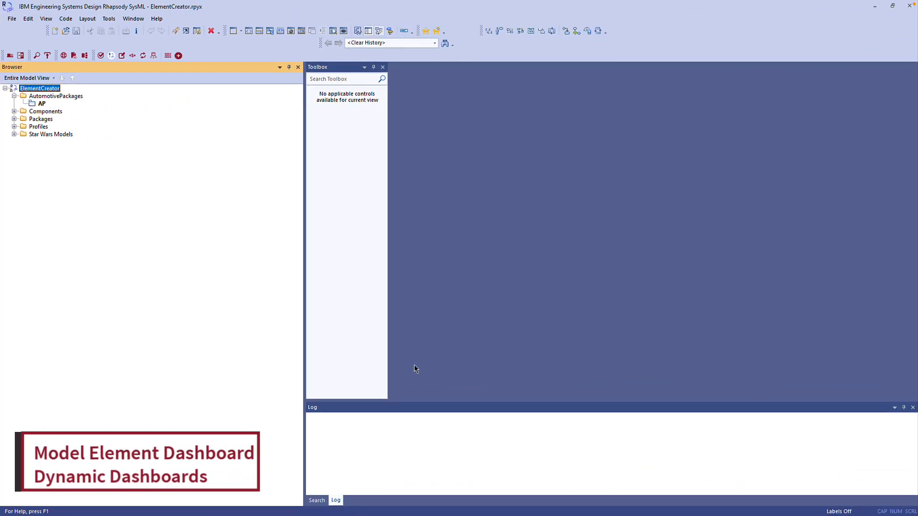
- Select the AP package, launch its Automotive Package dashboard and unlock it
{"action": "left_click", "coordinate": [41, 103]}
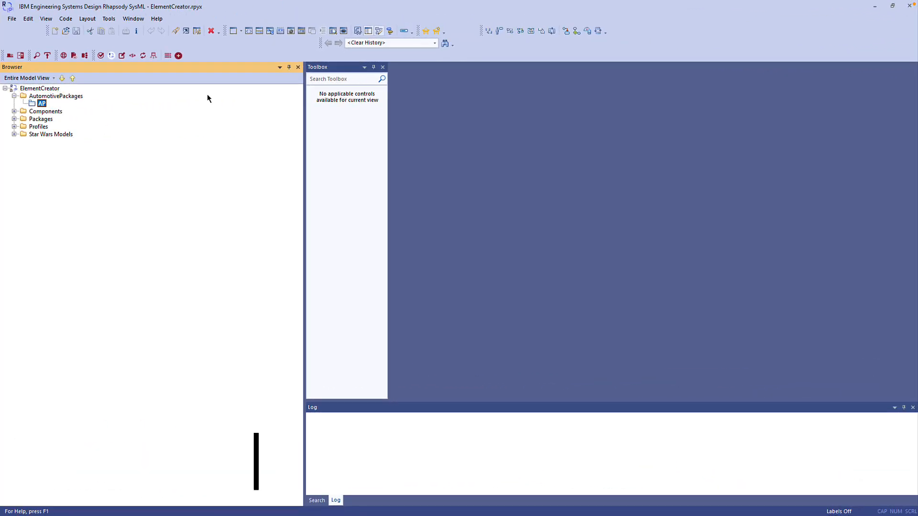
{"action": "left_click", "coordinate": [178, 56]}
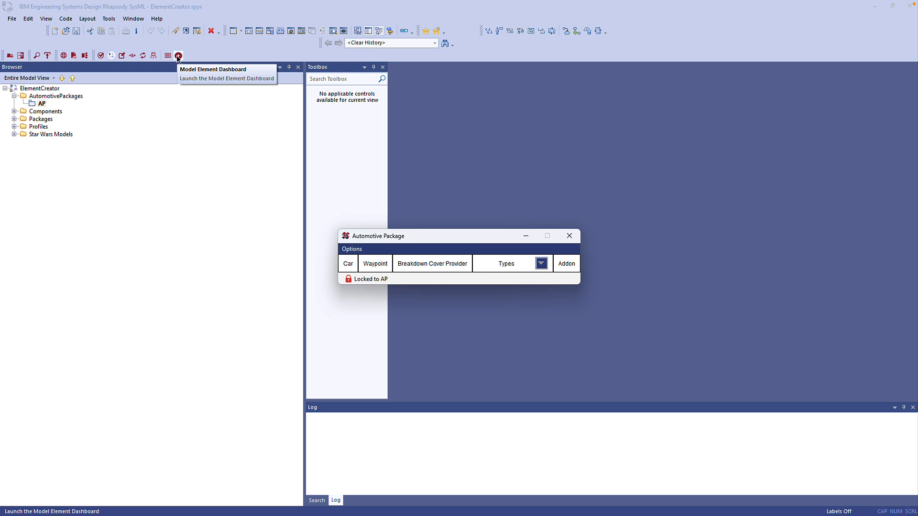
{"action": "left_click", "coordinate": [348, 279]}
- Create a Car from the dashboard, add an Engine to the car, and close the engine dashboard
{"action": "left_click", "coordinate": [349, 266]}
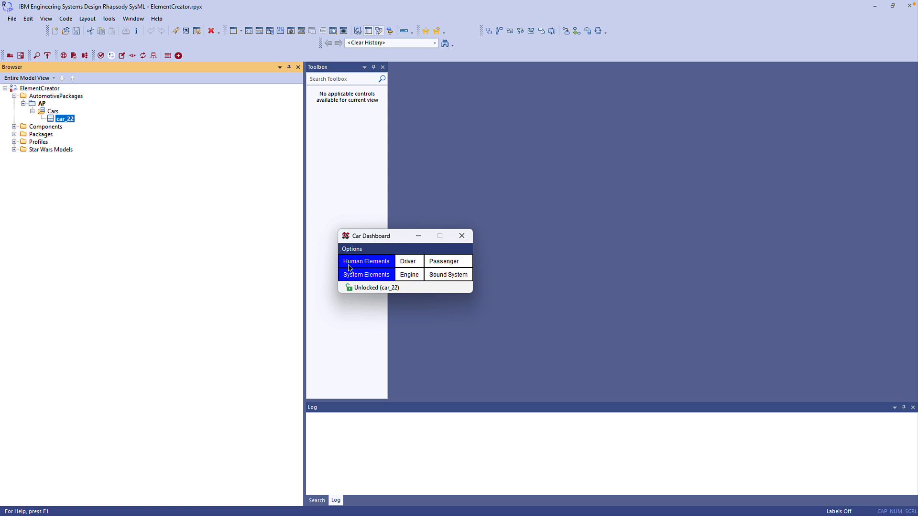
{"action": "left_click", "coordinate": [410, 275]}
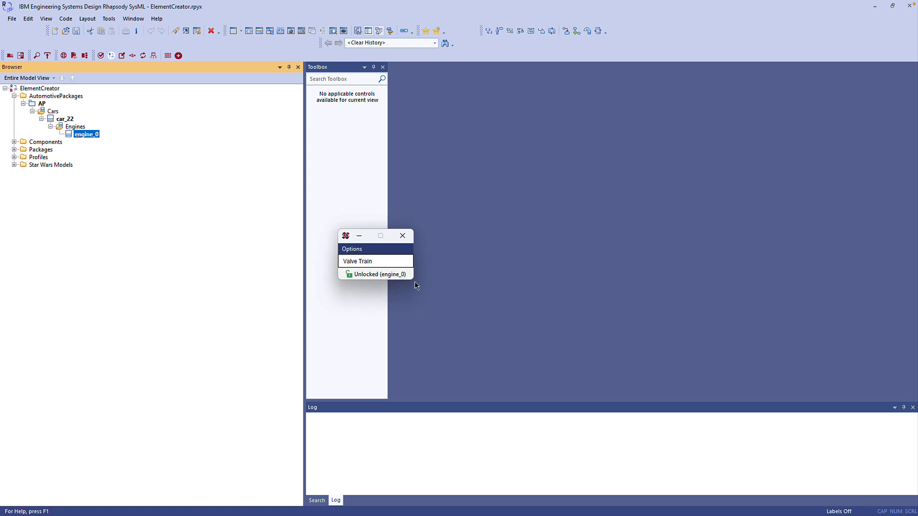
{"action": "left_click", "coordinate": [403, 236]}
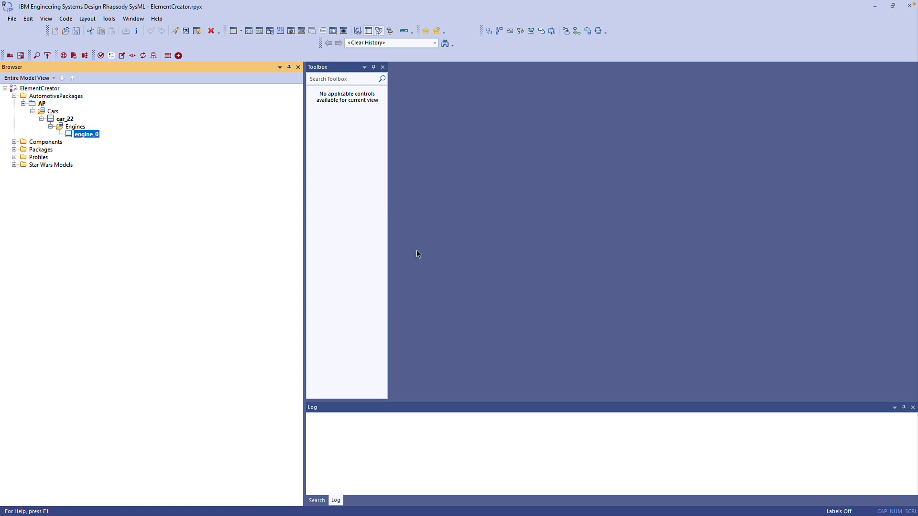
- Reopen the dashboard on AP, enable the Use New Dashboard option, and move the dashboard window up
{"action": "left_click", "coordinate": [42, 103]}
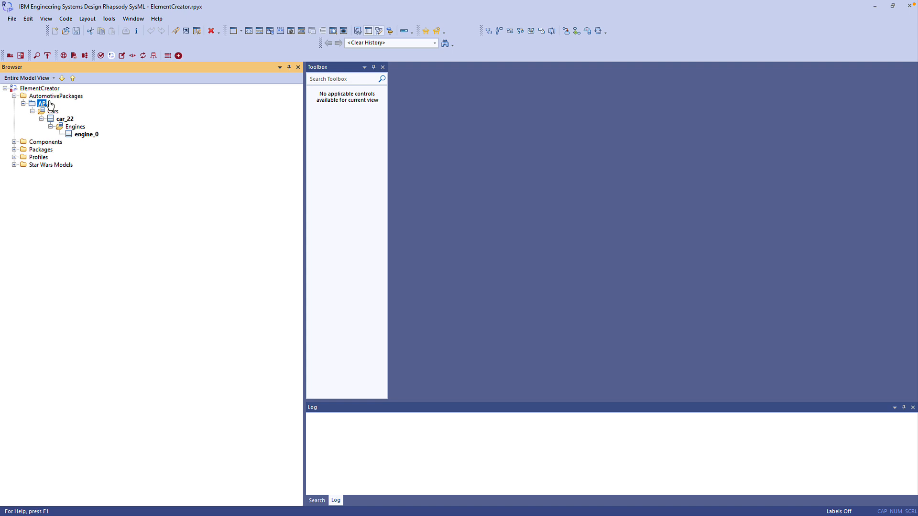
{"action": "left_click", "coordinate": [178, 56]}
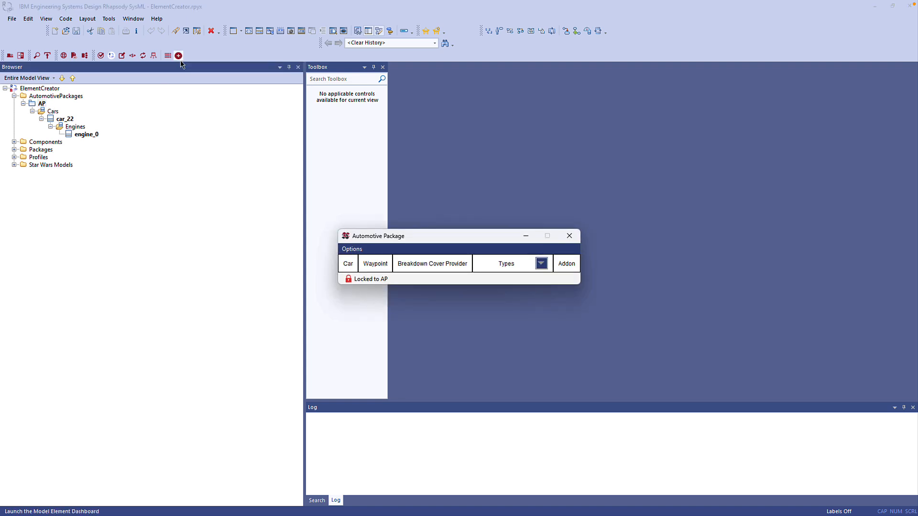
{"action": "left_click", "coordinate": [356, 250]}
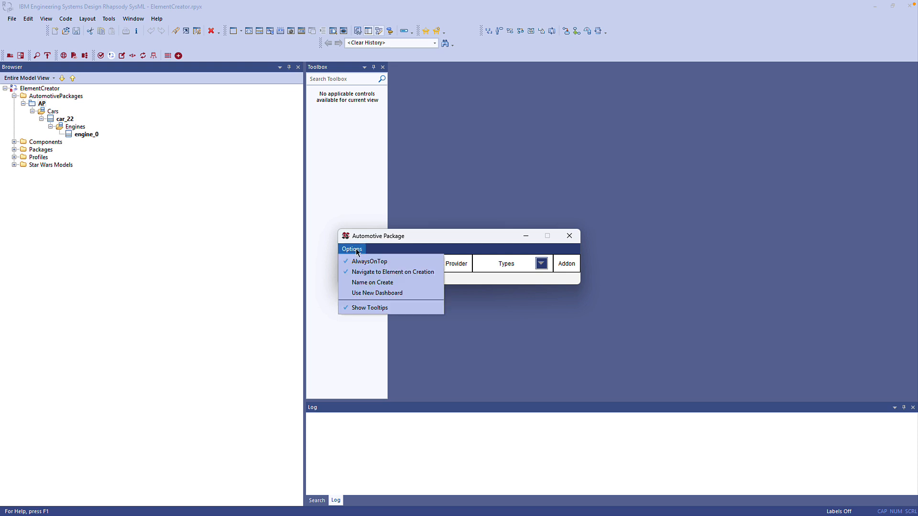
{"action": "left_click", "coordinate": [364, 294]}
{"action": "left_click_drag", "start_coordinate": [429, 236], "coordinate": [503, 95]}
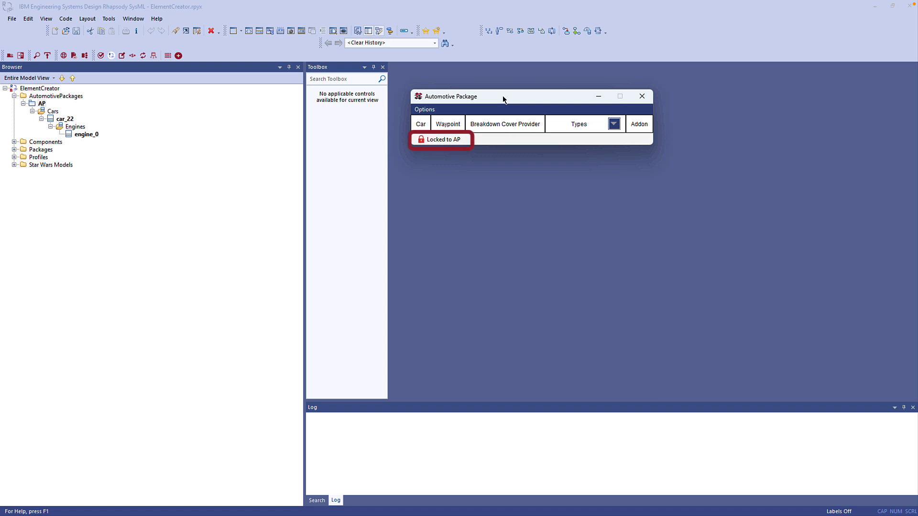
- Create another Car from the Automotive Package dashboard and add an Engine to it
{"action": "left_click", "coordinate": [421, 125]}
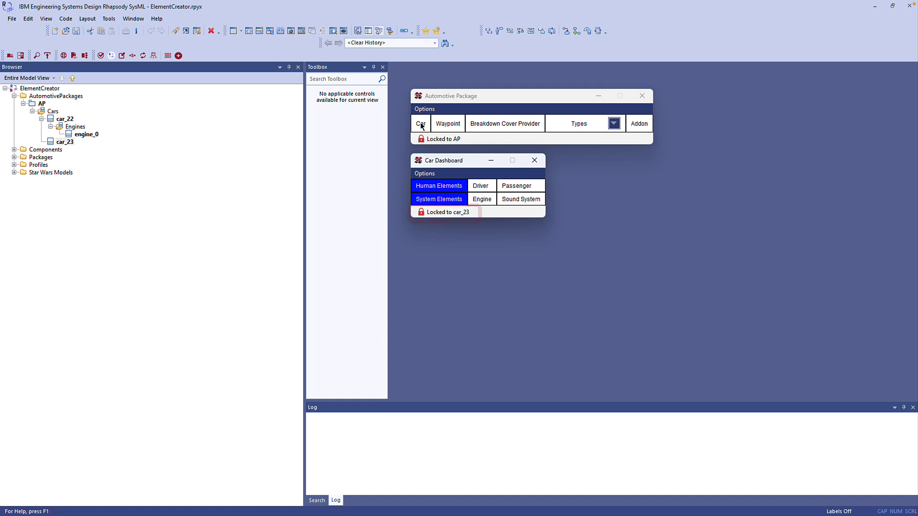
{"action": "left_click", "coordinate": [483, 200]}
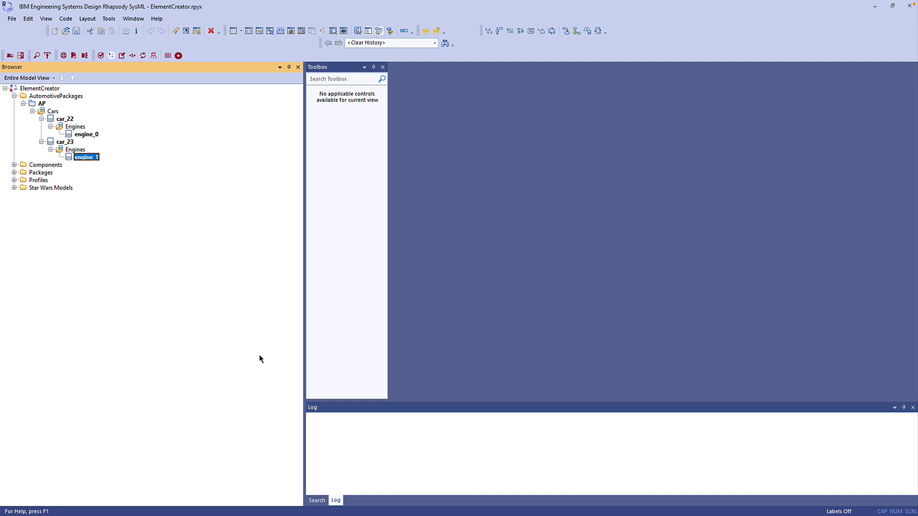
- Open the dashboard for SimplePackage under Packages and create a High Priority Requirement in it
{"action": "left_click", "coordinate": [14, 172]}
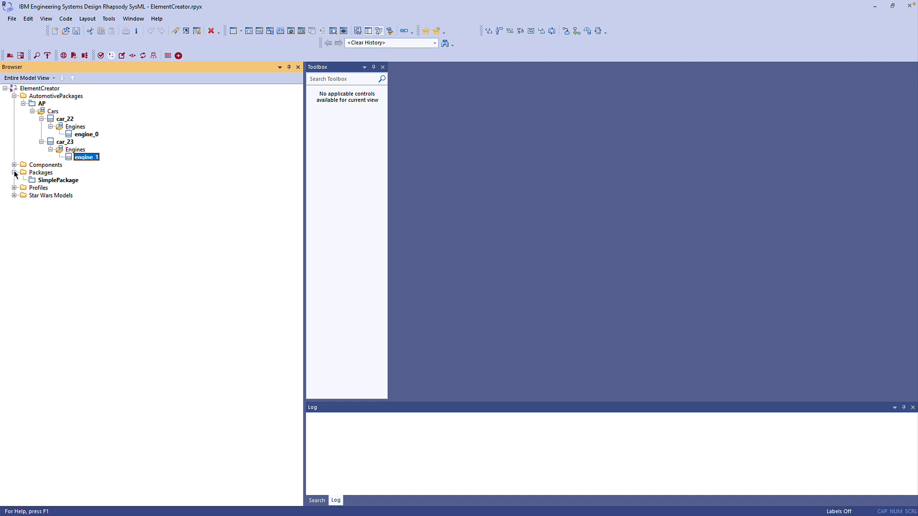
{"action": "left_click", "coordinate": [70, 184]}
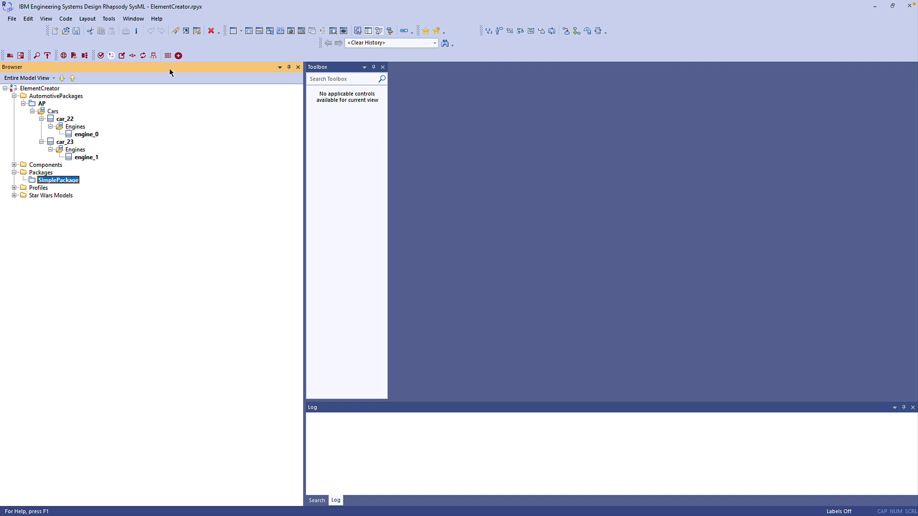
{"action": "left_click", "coordinate": [177, 56]}
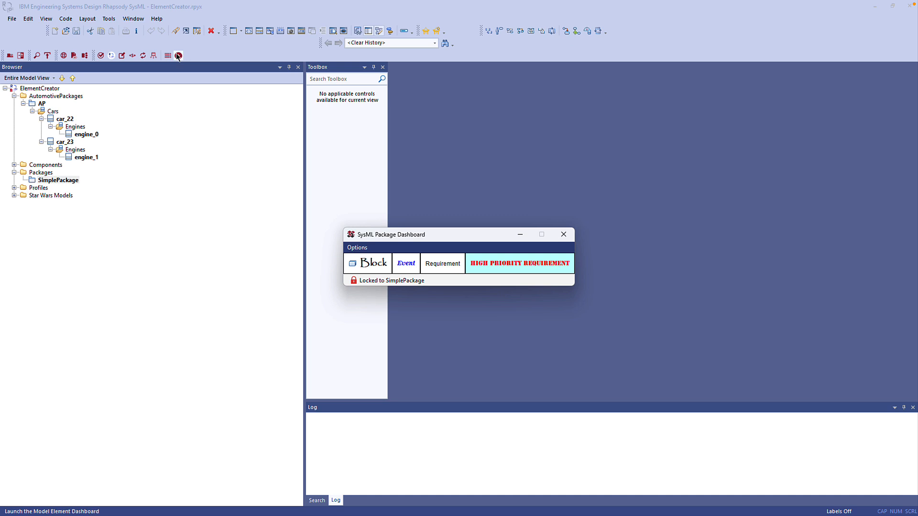
{"action": "left_click", "coordinate": [505, 266]}
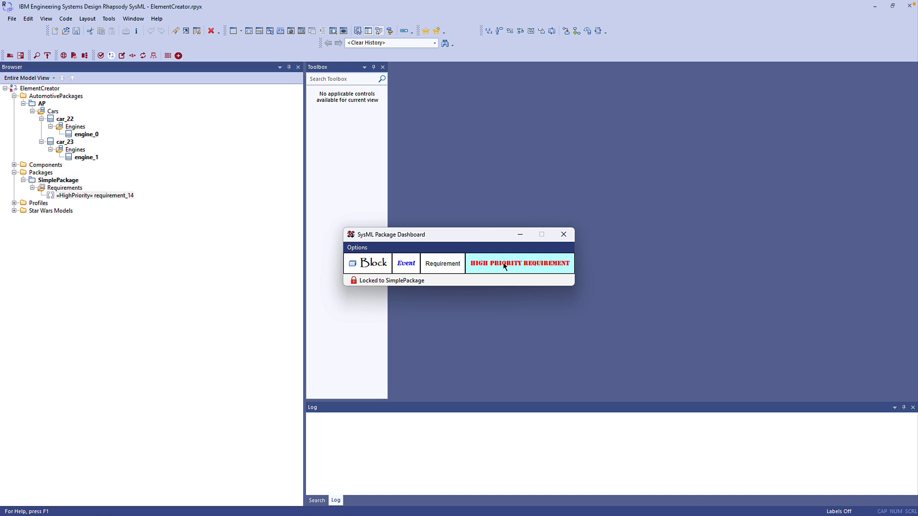